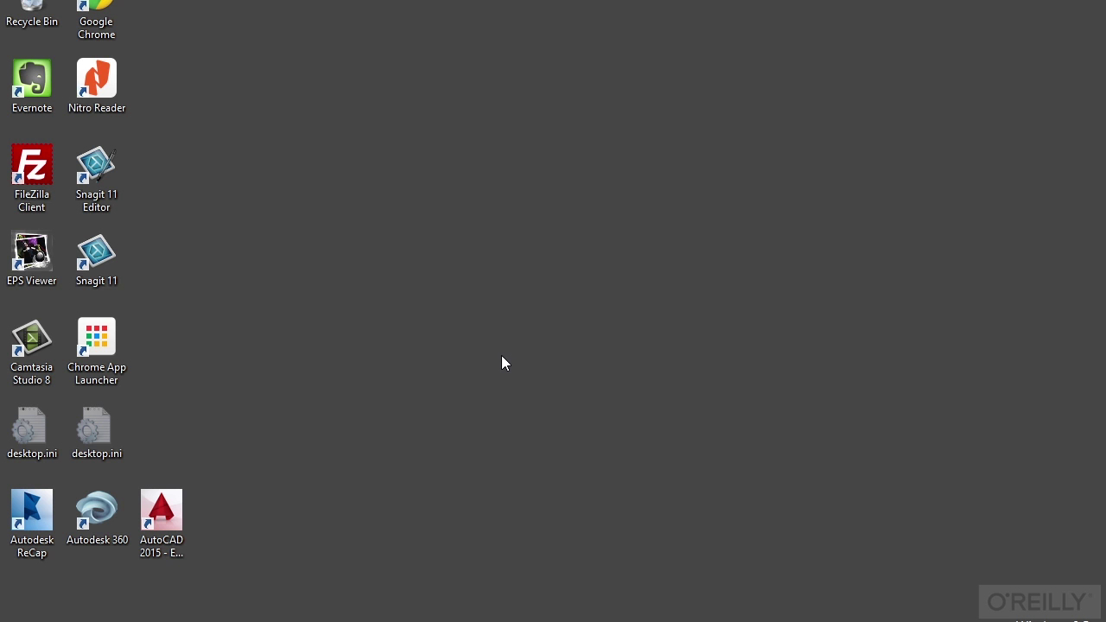
# Step: Launch AutoCAD 2015 and wait for the Autodesk Licensing privacy statement
pyautogui.doubleClick(173, 513)
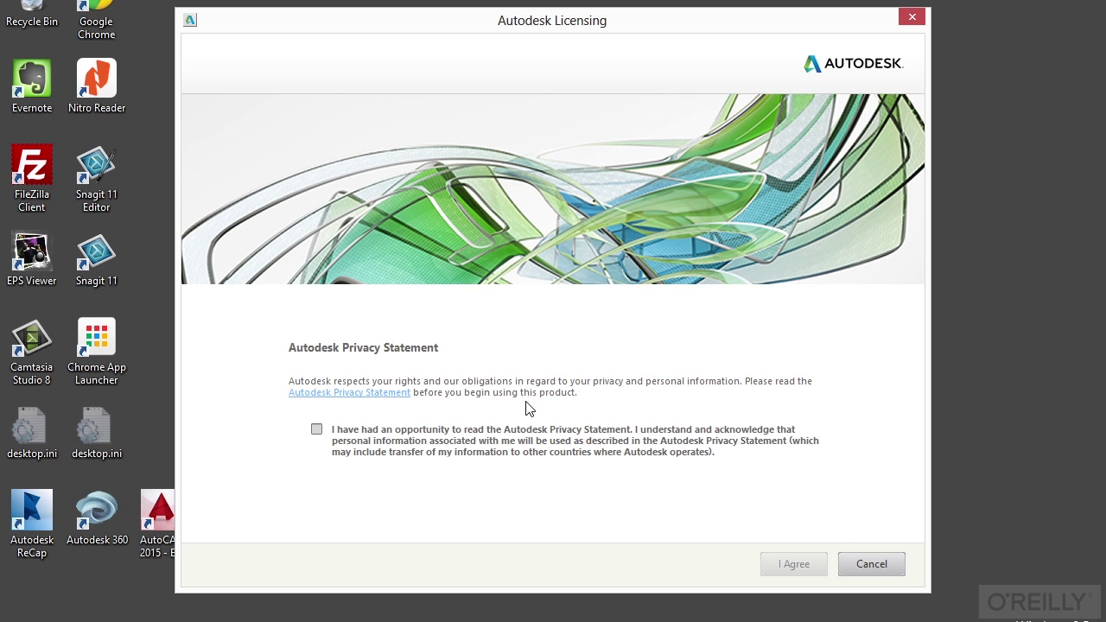
# Step: Tick the privacy acknowledgement and agree to the Autodesk privacy terms
pyautogui.click(317, 429)
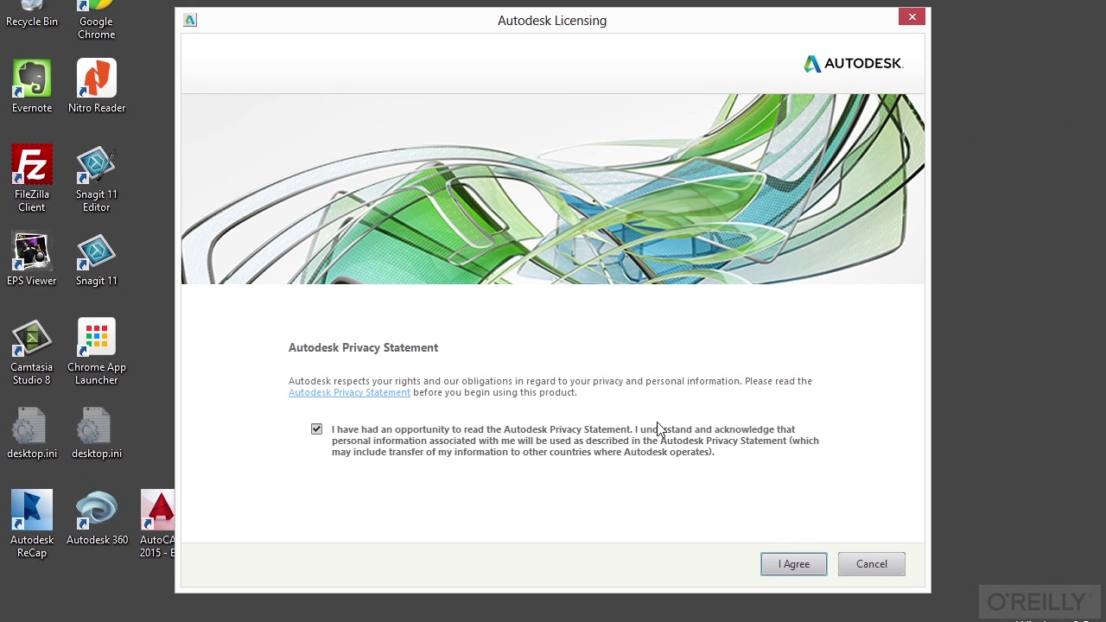
pyautogui.click(786, 560)
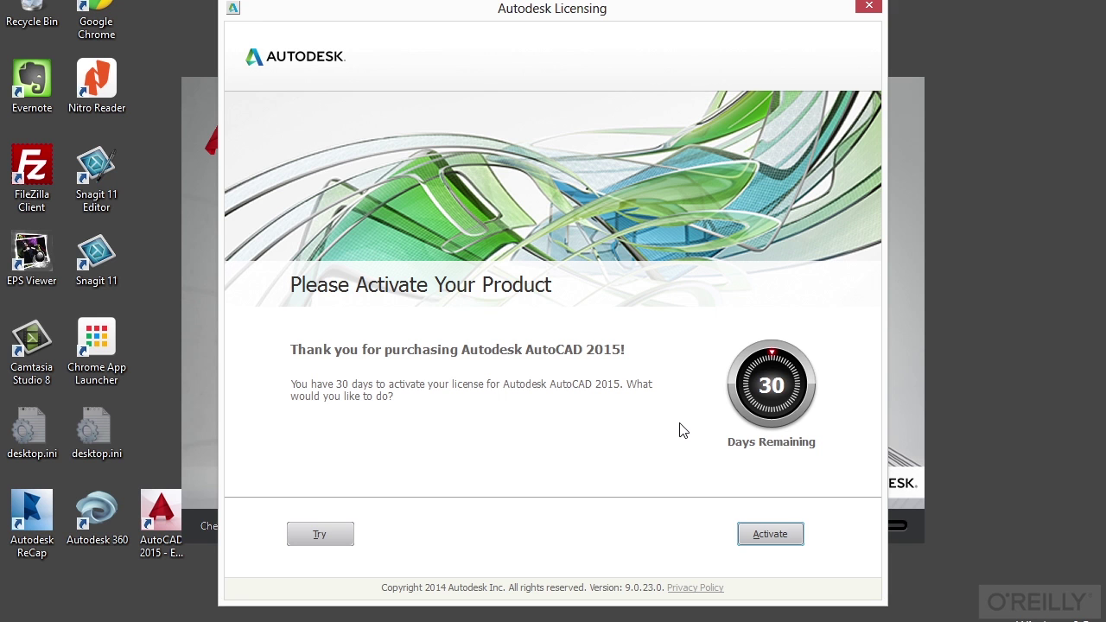
# Step: Choose Activate in the licensing dialog to reach the 30-day trial start page
pyautogui.click(767, 537)
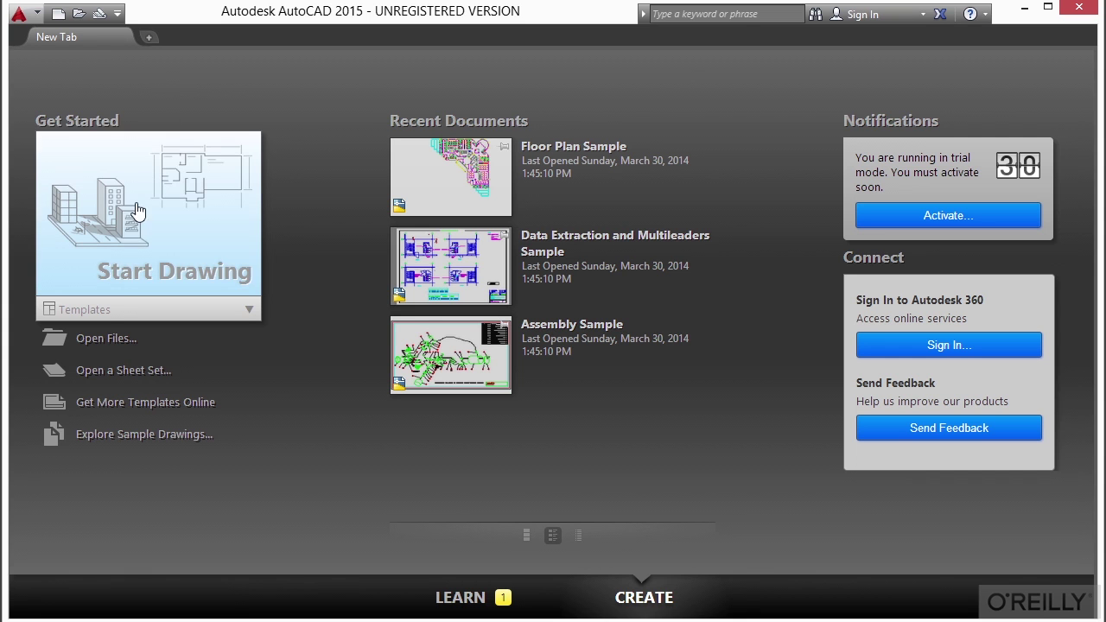
# Step: Create Drawing1 from the acad.dwt template in the Templates list
pyautogui.click(102, 311)
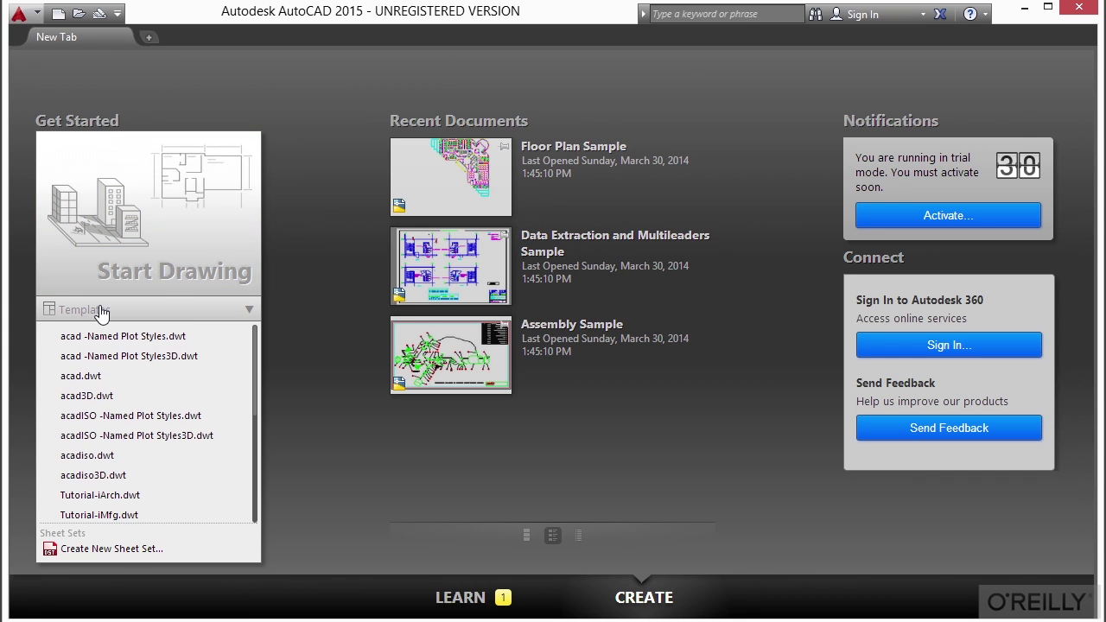
pyautogui.click(96, 381)
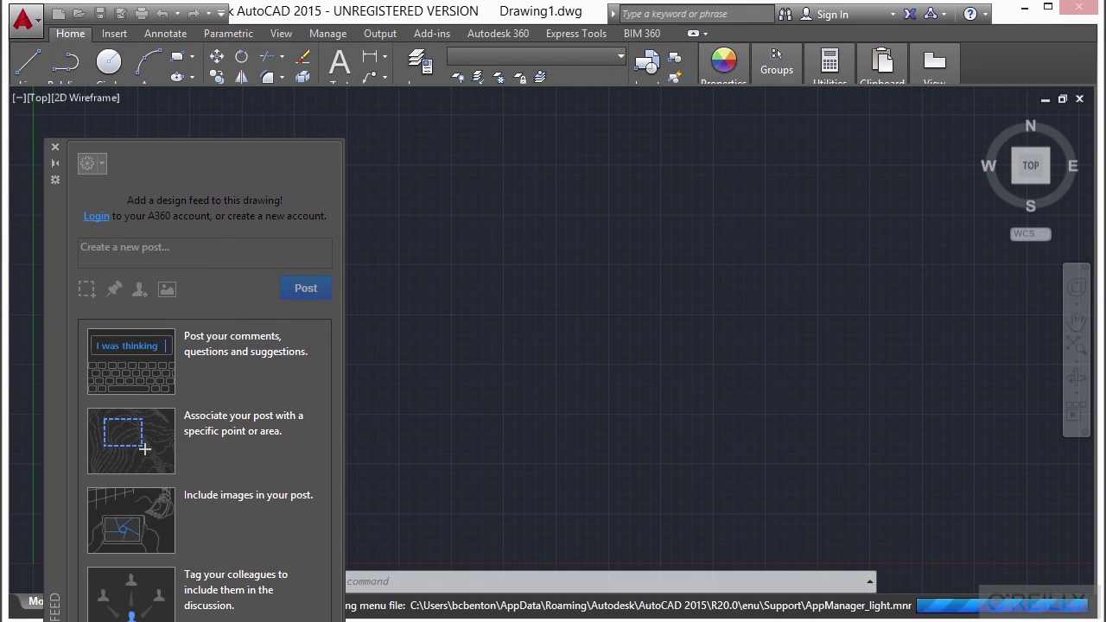
# Step: Close the Design Feed palette and the Hardware Acceleration and Performance Feedback notices
pyautogui.click(55, 148)
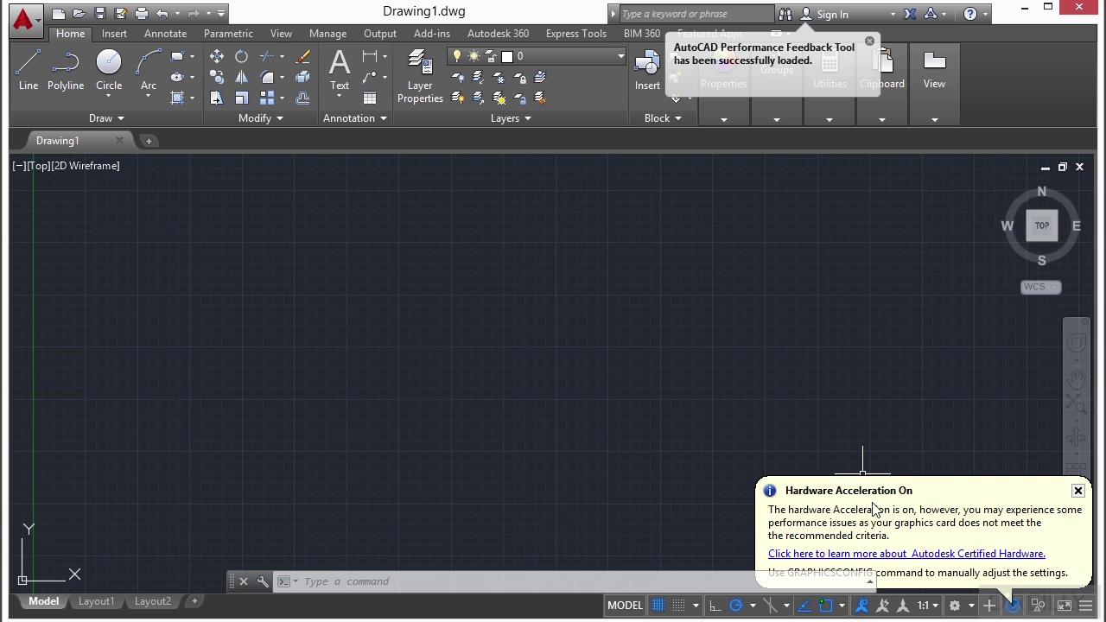
pyautogui.click(1078, 490)
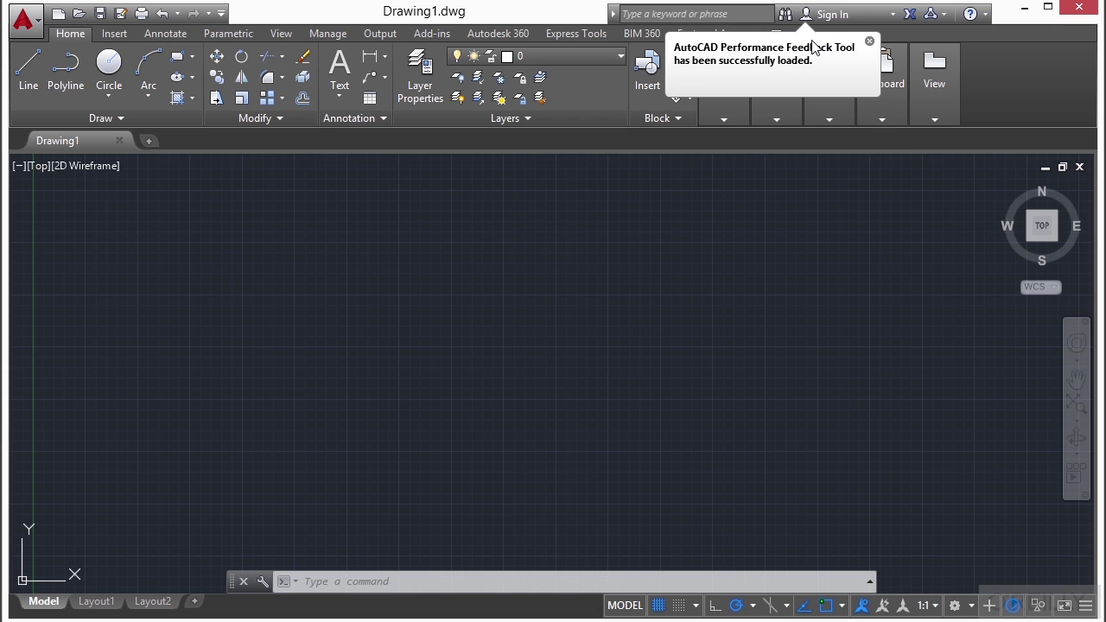
pyautogui.click(869, 41)
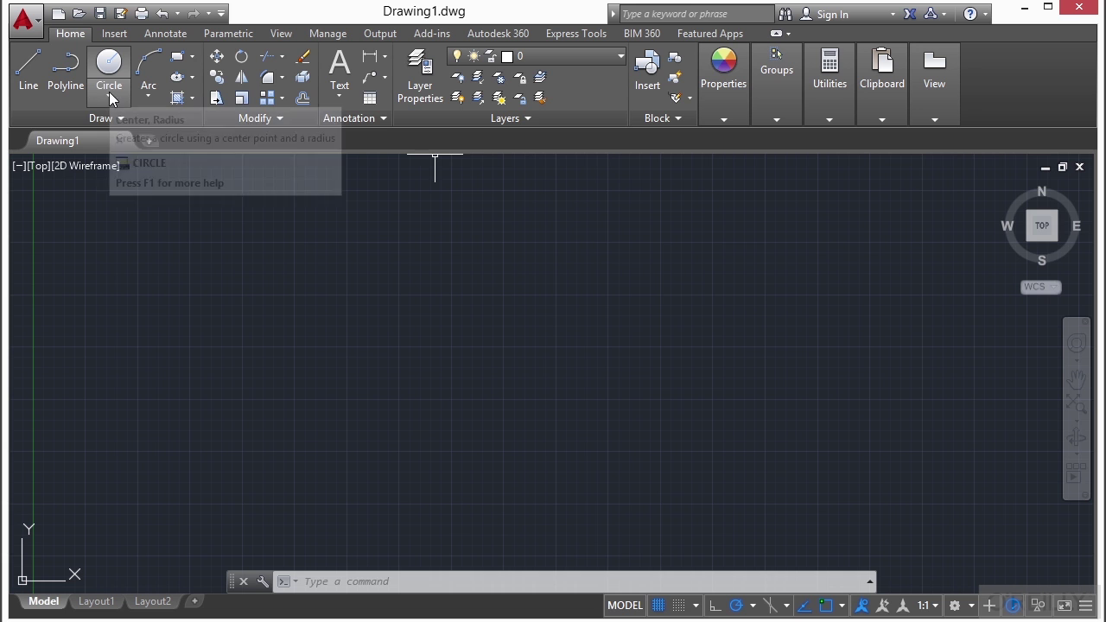
# Step: Open the application menu from the red A button
pyautogui.click(33, 31)
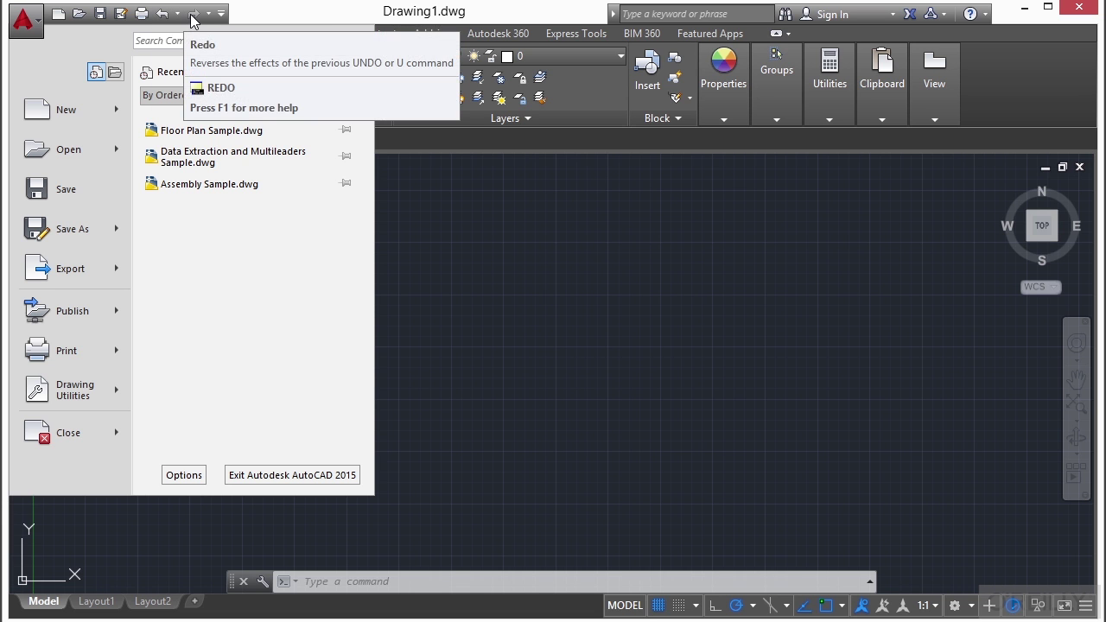
# Step: Dismiss the application menu by clicking back on the drawing area
pyautogui.click(465, 249)
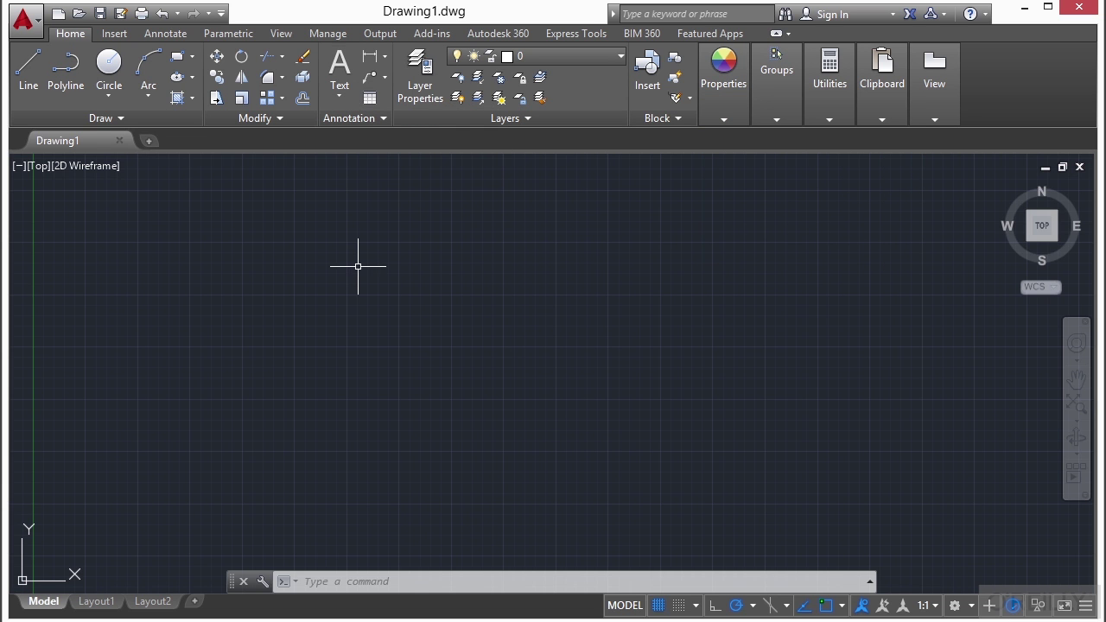
# Step: Browse the Insert, Annotate, Parametric, View, Manage and Output ribbon tabs, then return to Home
pyautogui.click(113, 35)
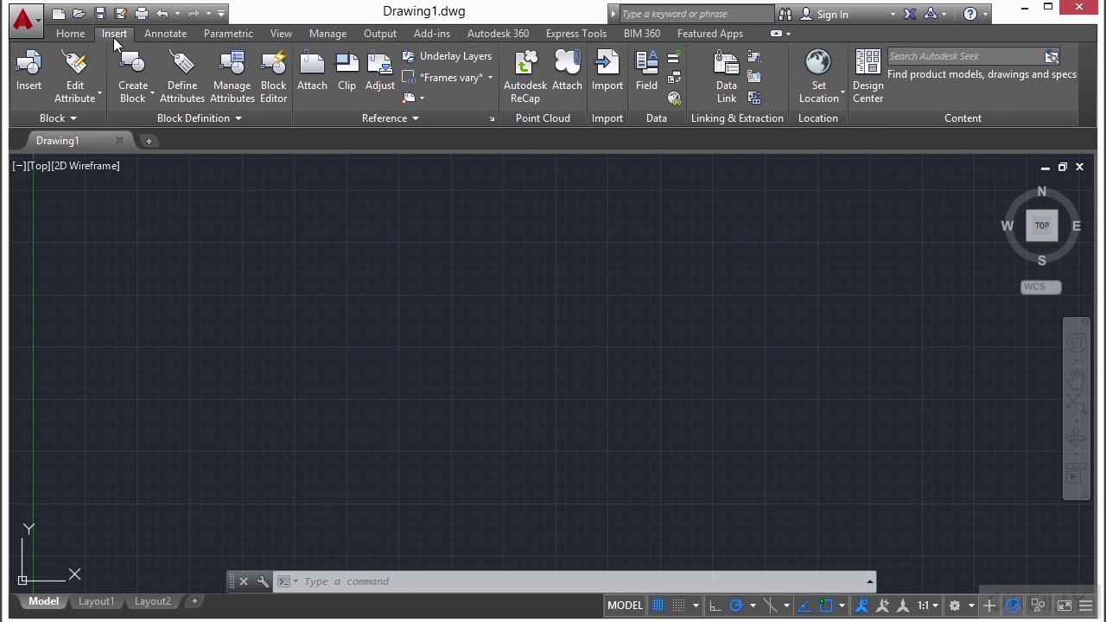
pyautogui.click(168, 35)
pyautogui.click(220, 35)
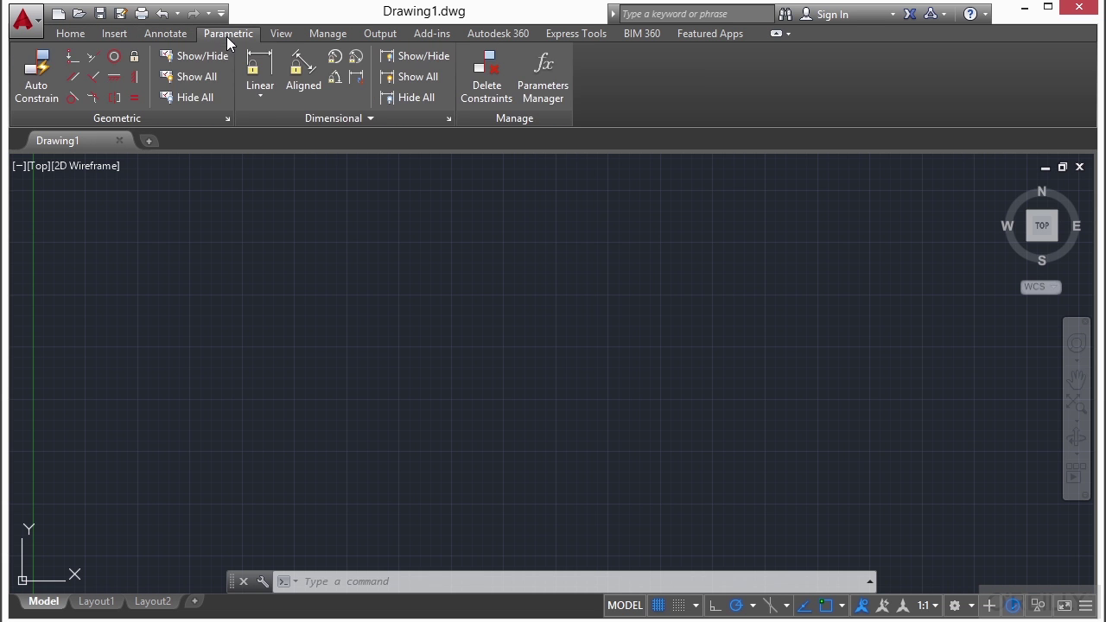
pyautogui.click(278, 35)
pyautogui.click(327, 35)
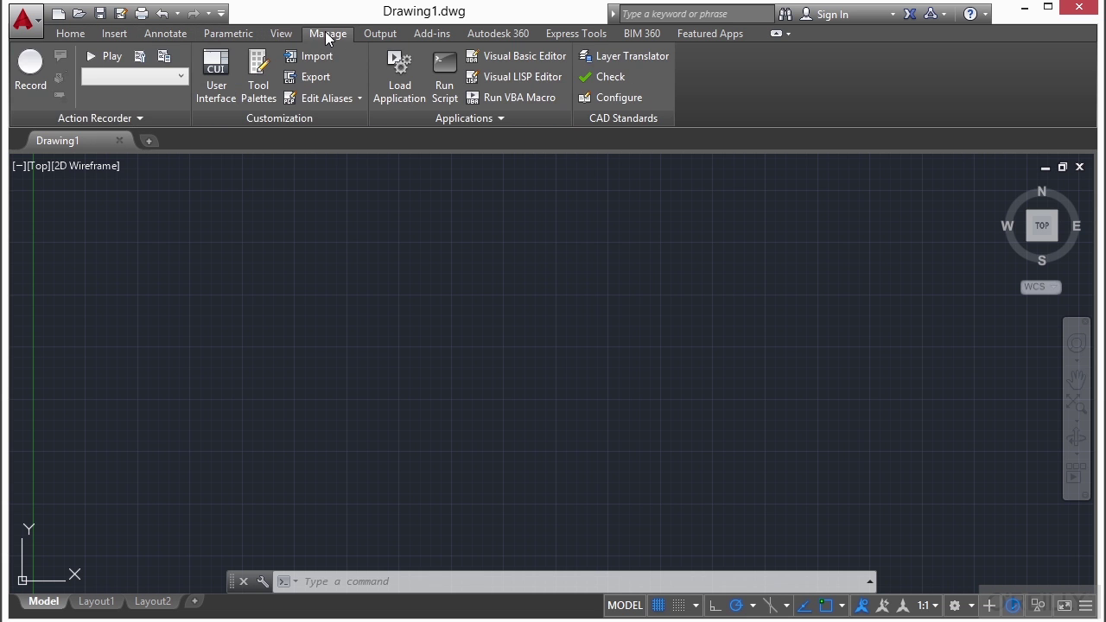
pyautogui.click(380, 34)
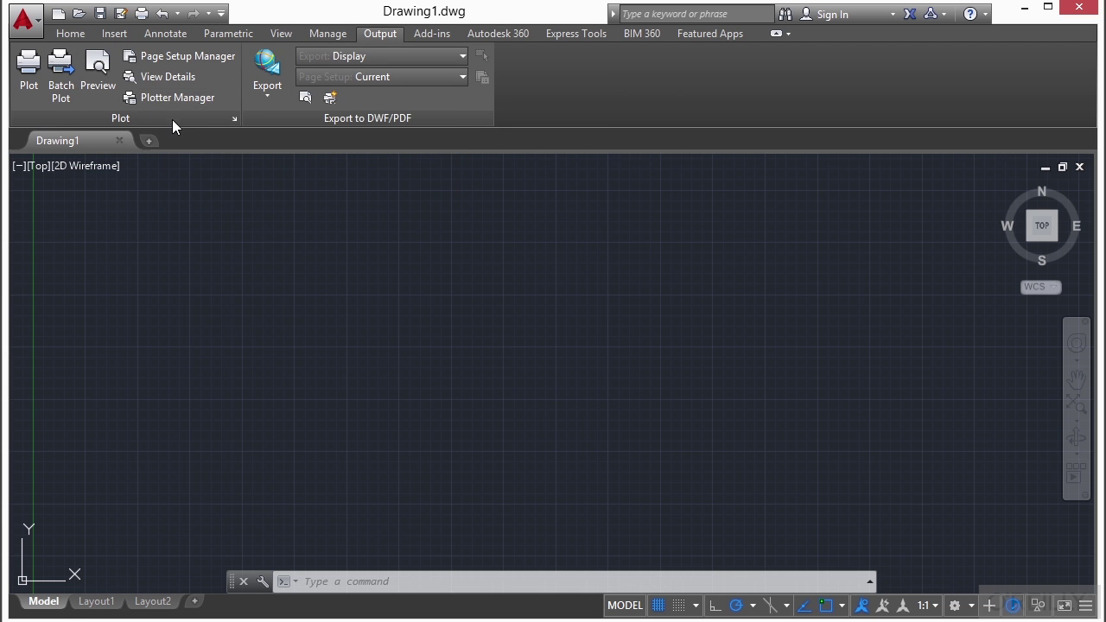
pyautogui.click(71, 35)
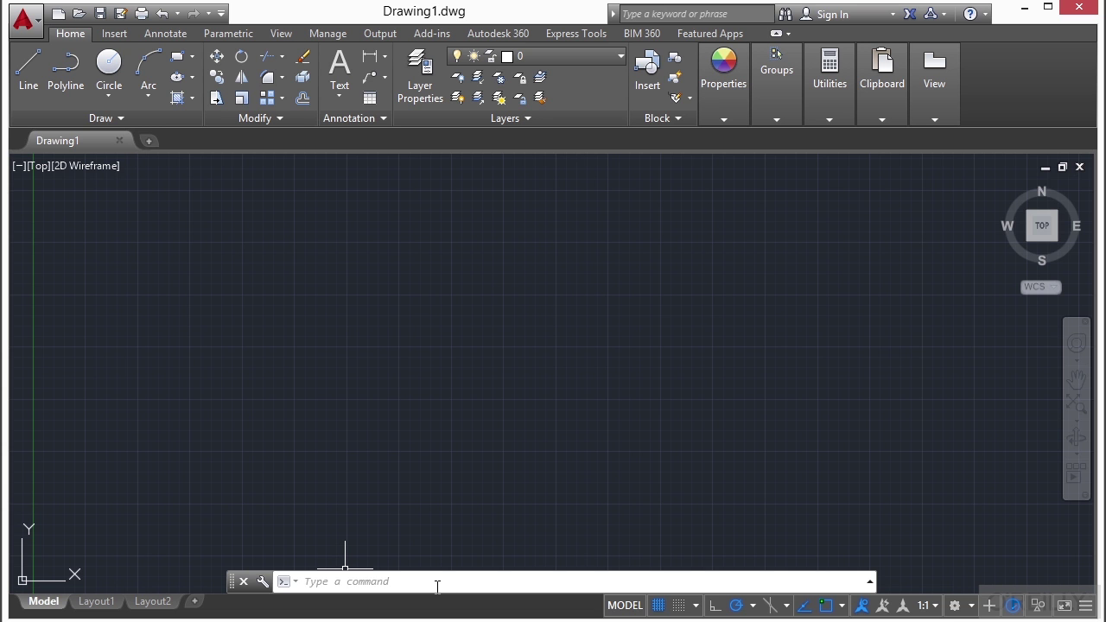
# Step: Draw the first diagonal line with the LINE command
pyautogui.click(338, 585)
pyautogui.write('line')
pyautogui.press('Return')
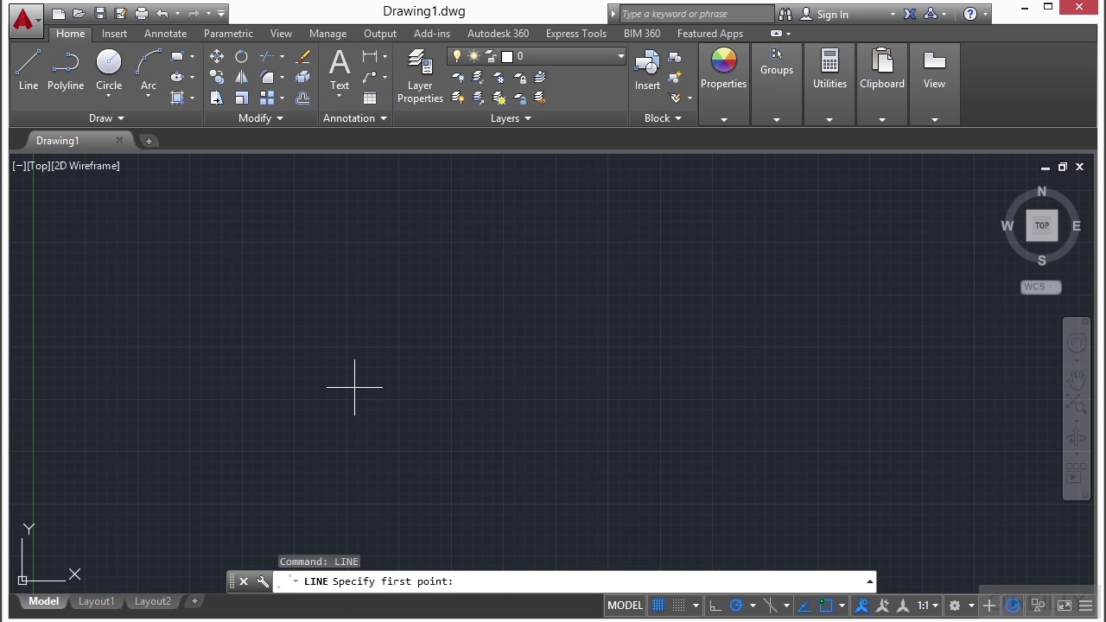
pyautogui.click(354, 387)
pyautogui.click(481, 286)
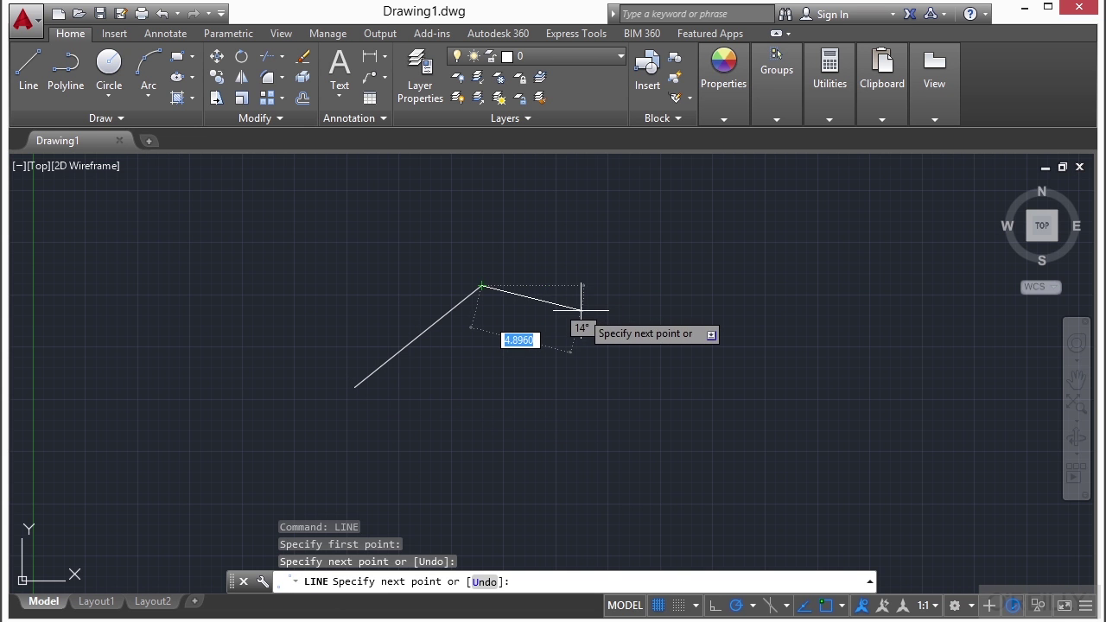
pyautogui.press('Return')
# Step: Draw a second, separate diagonal line to the right of the first
pyautogui.write('lin')
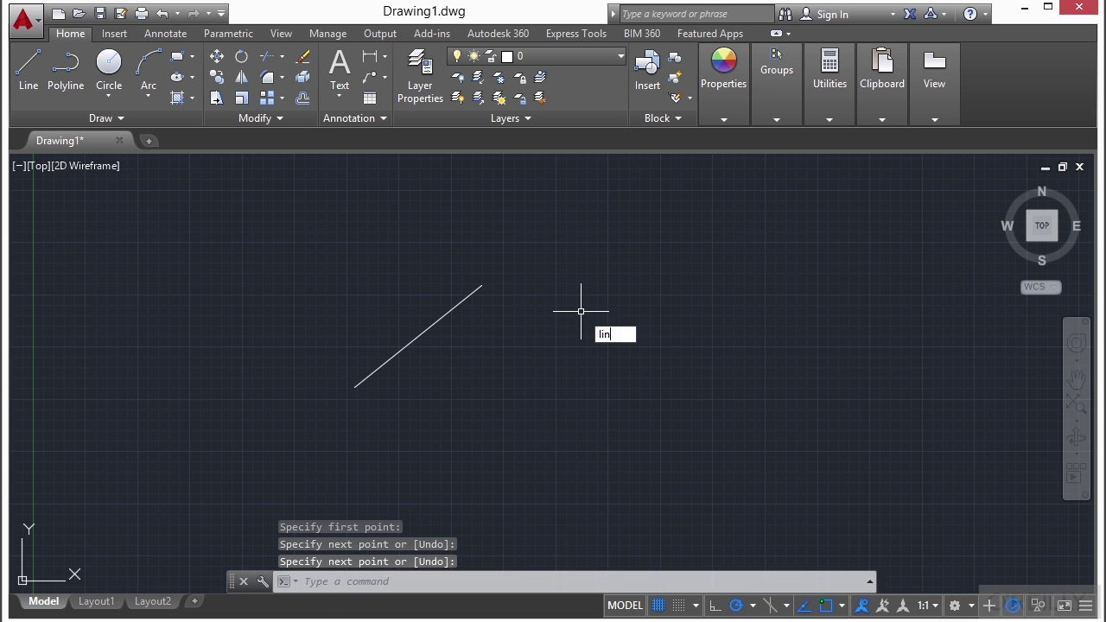
pyautogui.write('e')
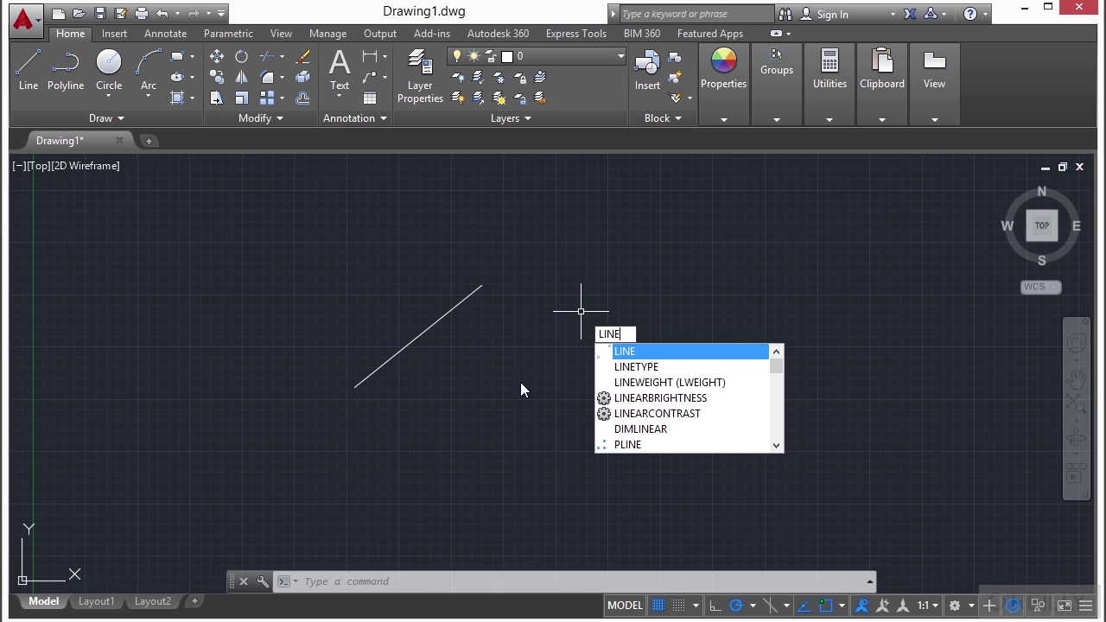
pyautogui.press('Return')
pyautogui.click(559, 357)
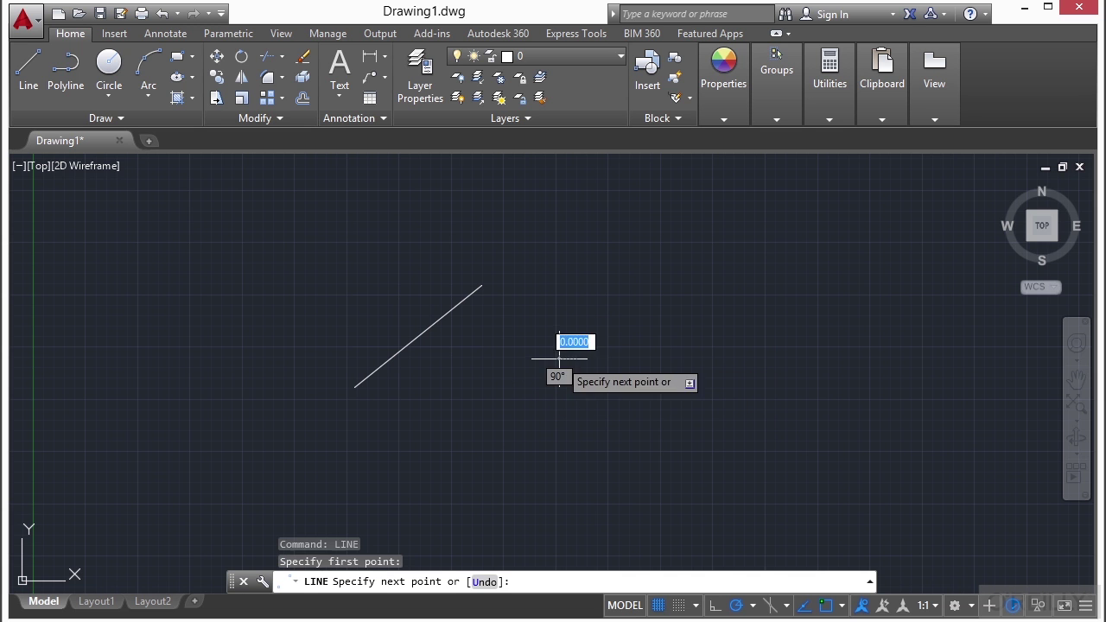
pyautogui.click(613, 287)
pyautogui.rightClick(672, 296)
pyautogui.click(691, 309)
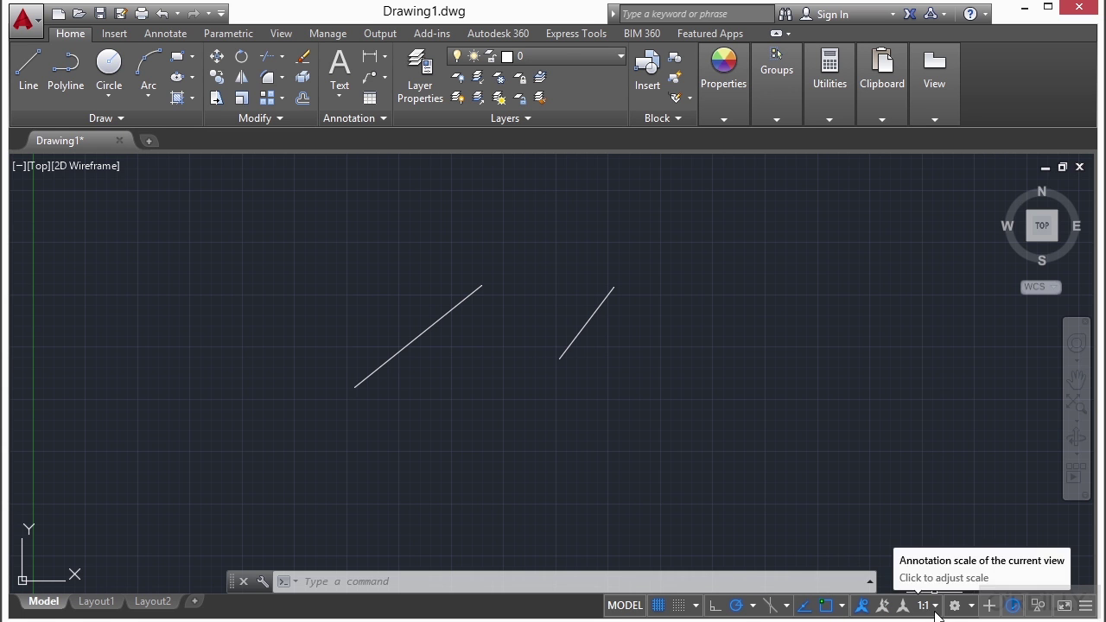
# Step: Pick 3D Modeling from the status-bar workspace list, then reopen the list
pyautogui.click(969, 607)
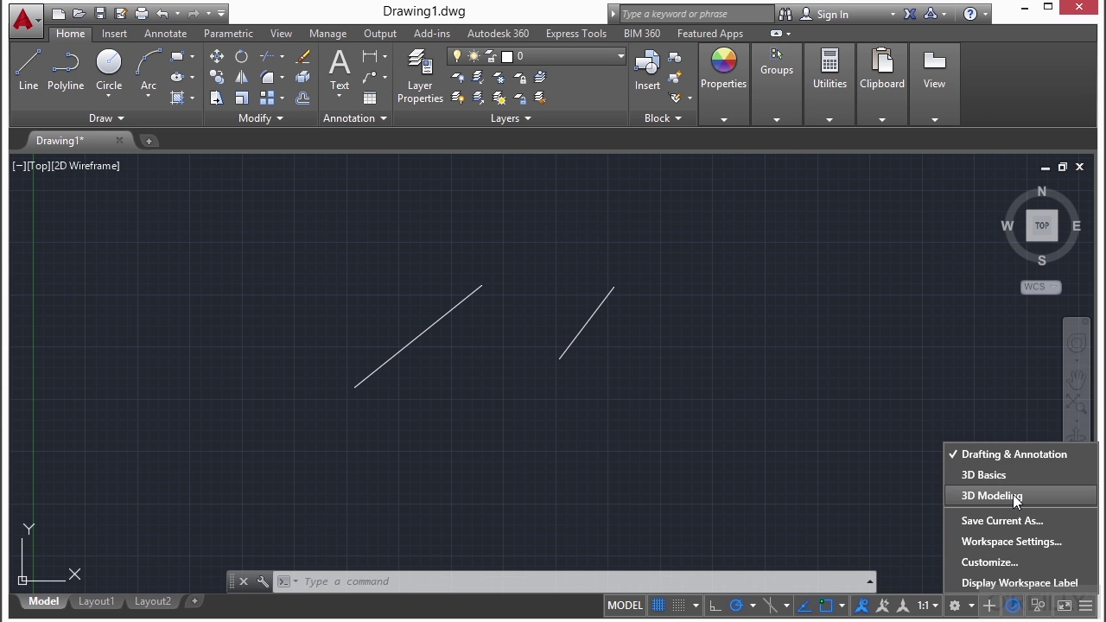
pyautogui.click(1013, 494)
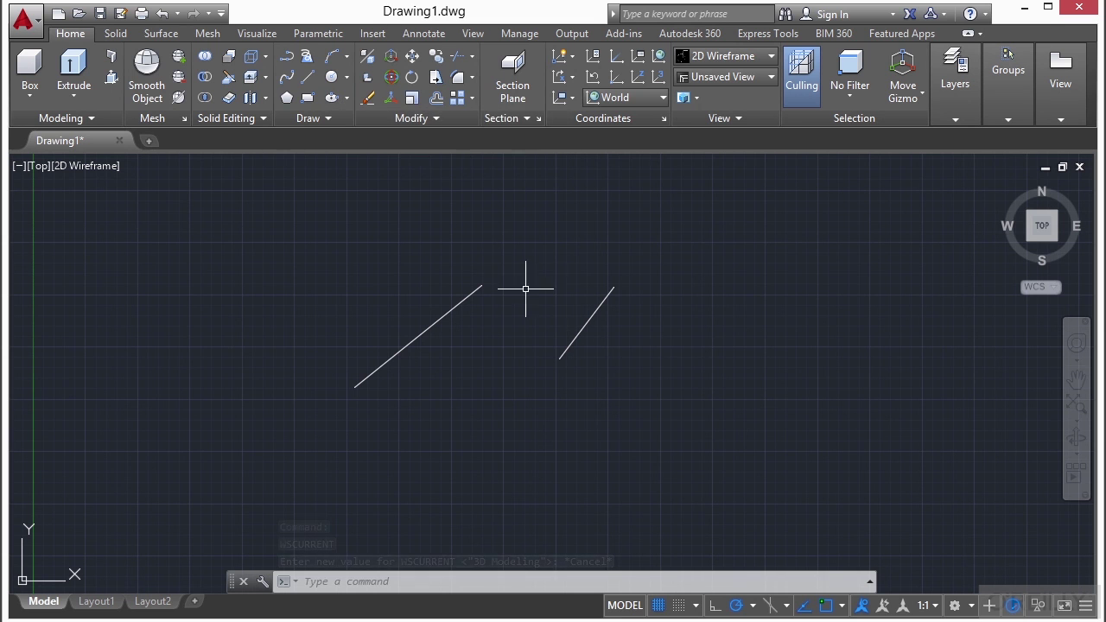
pyautogui.click(972, 608)
# Step: Switch back to the Drafting & Annotation workspace and close the Design Feed palette
pyautogui.click(986, 456)
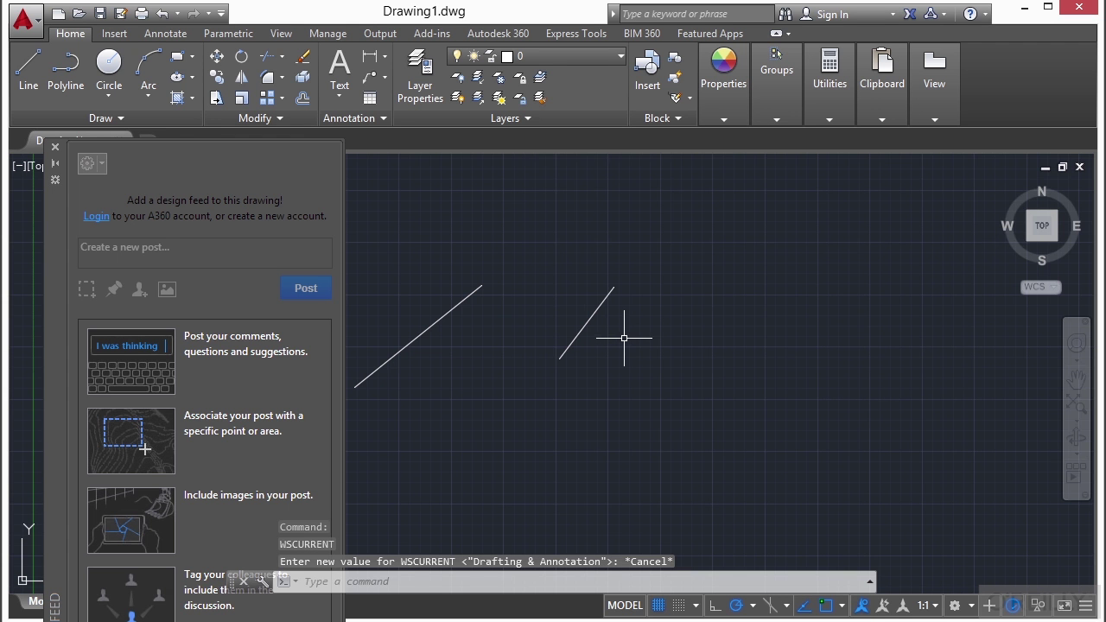
pyautogui.click(55, 147)
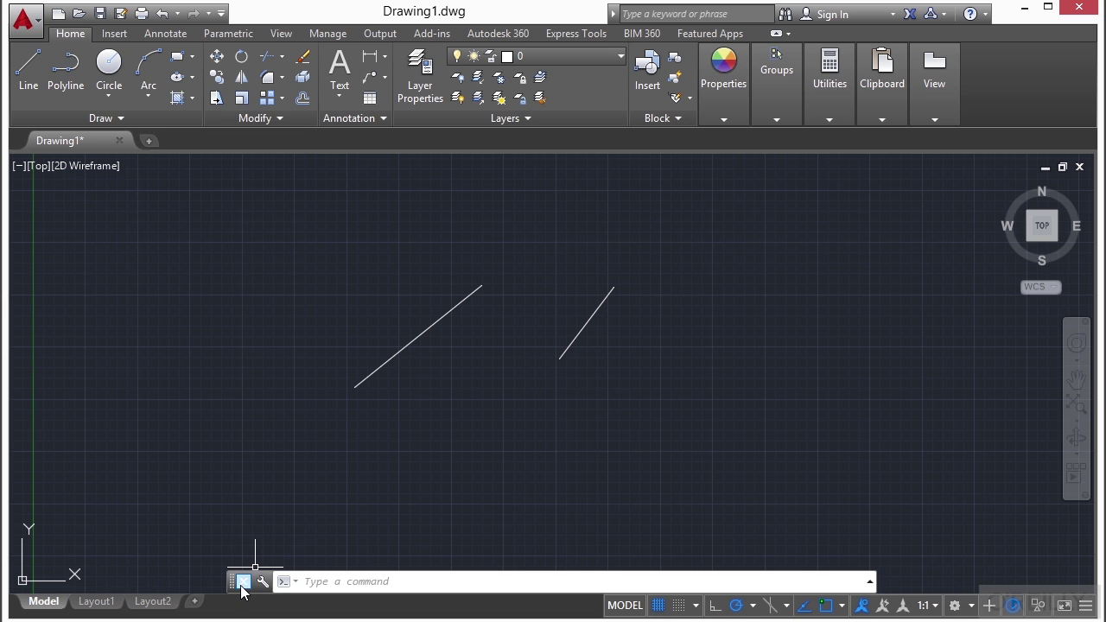
# Step: Undock the command line, expand its history with F2, then narrow it and move it lower-right
pyautogui.moveTo(232, 580); pyautogui.dragTo(179, 273)
pyautogui.press('F2')
pyautogui.moveTo(823, 385)
pyautogui.mouseDown()
pyautogui.moveTo(610, 386)
pyautogui.moveTo(896, 402)
pyautogui.mouseUp()
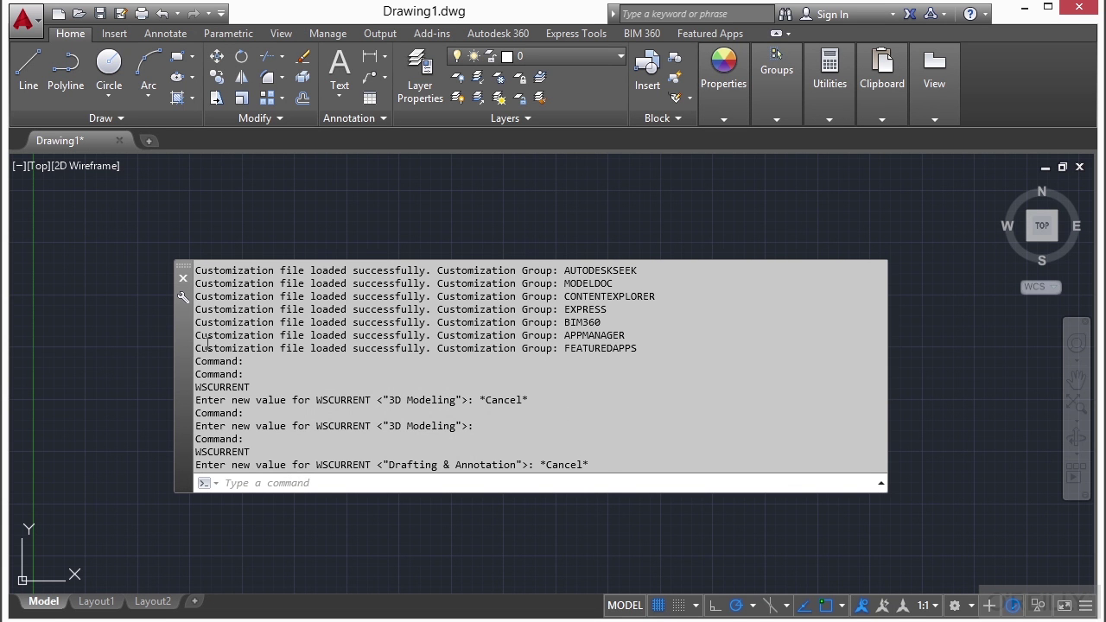
pyautogui.moveTo(176, 347); pyautogui.dragTo(227, 448)
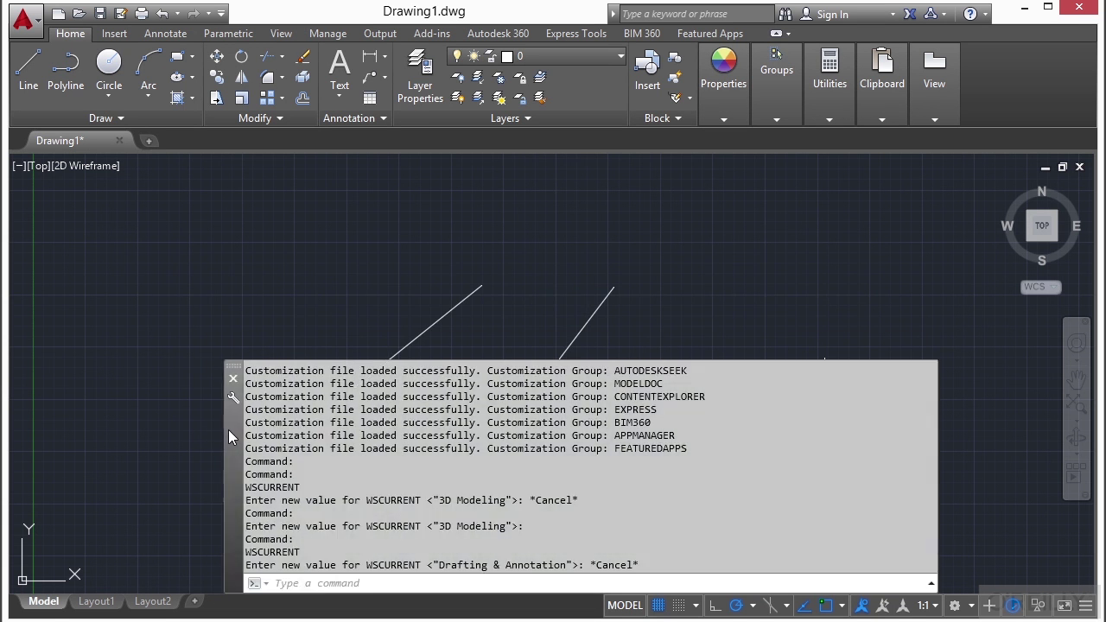